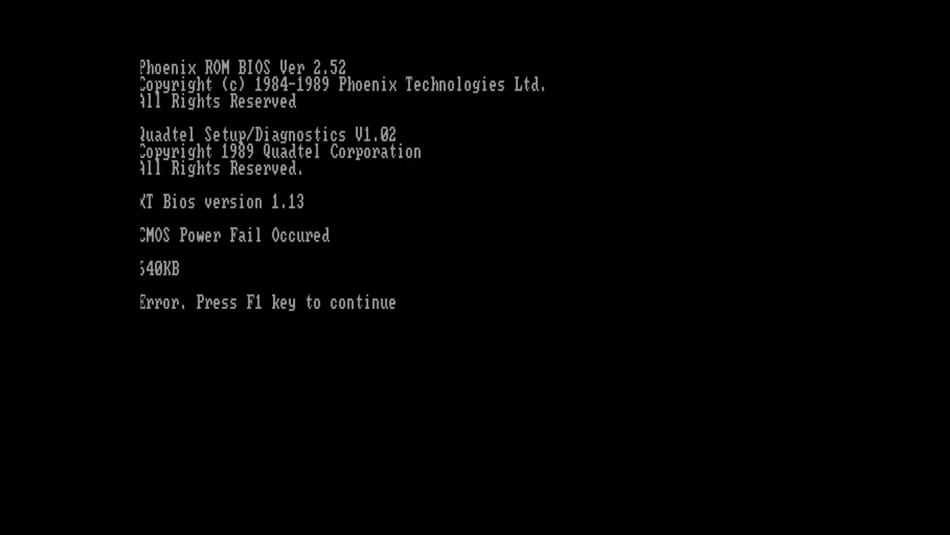
Continue past the boot error and enter 08-20-2023 as the new system date.
key("F1")
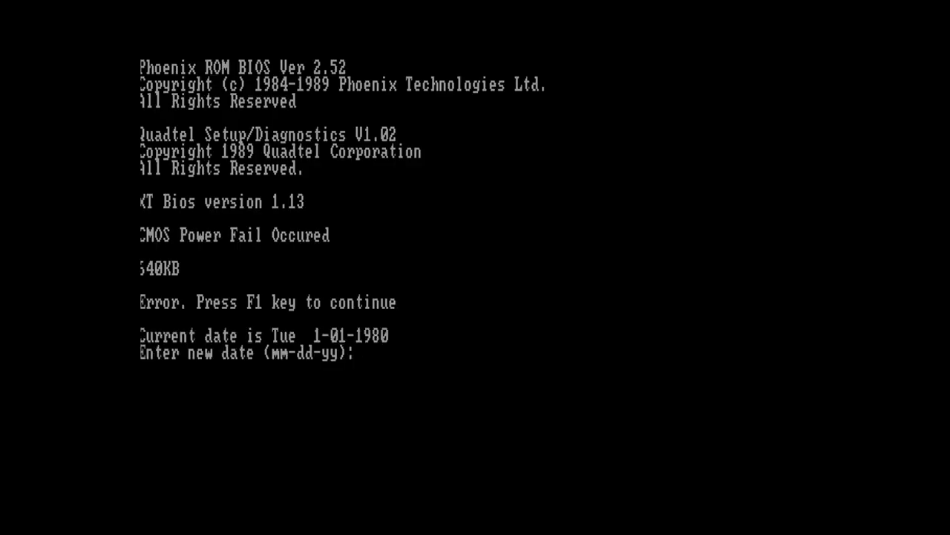
type("08-20-2023")
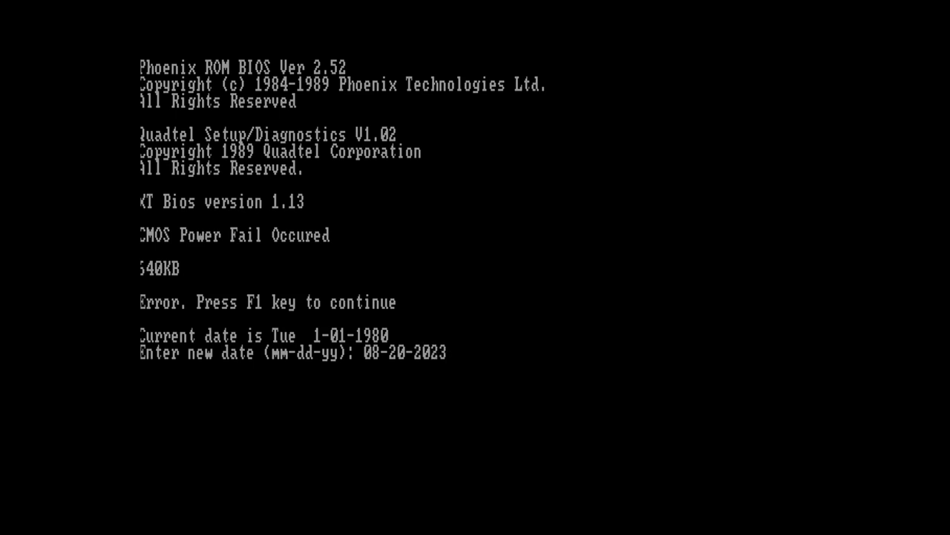
key("Return")
Try to enter the new system time as 05:12p.
type("10")
key("BackSpace")
key("BackSpace")
type("05")
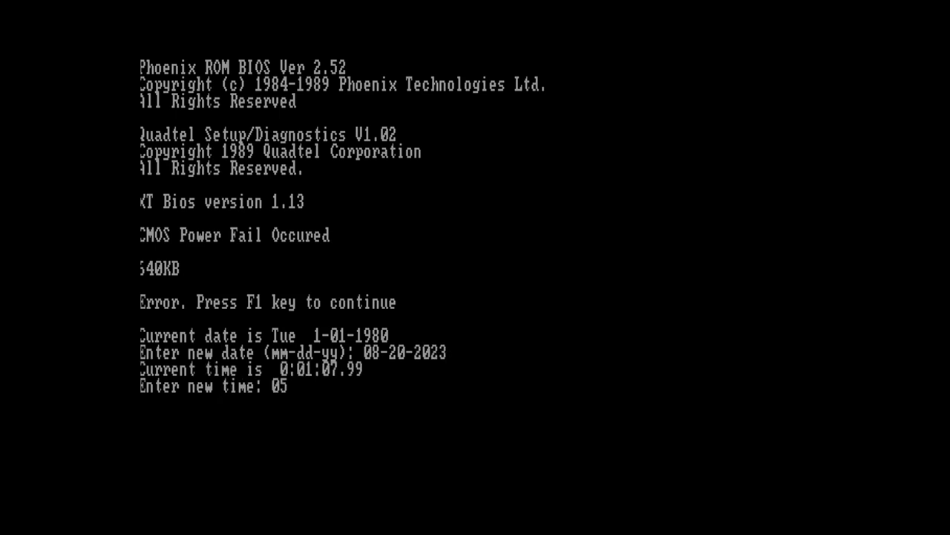
type(":12p")
key("Return")
Try to enter the new system time in 24-hour form as 17:12:00/00.
type("05:12")
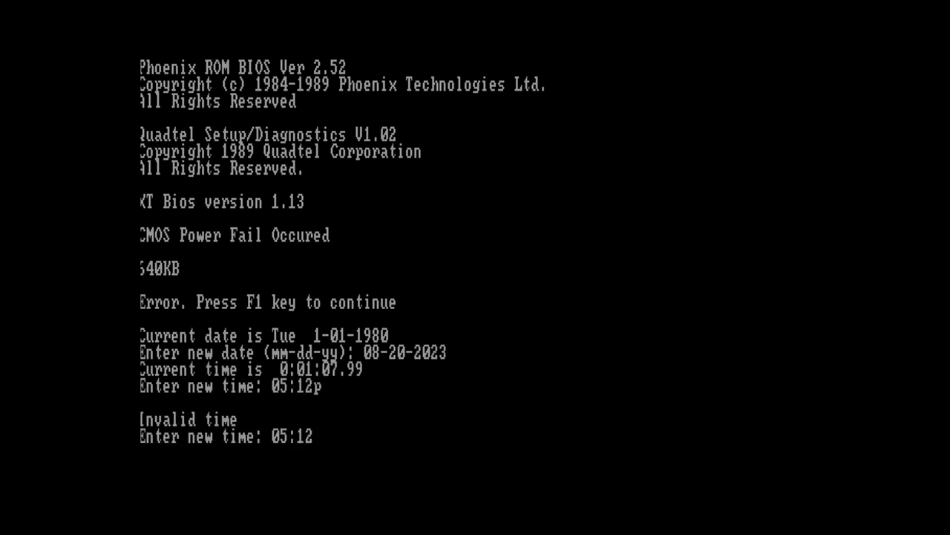
type(":00.--")
key("BackSpace")
key("BackSpace")
key("BackSpace")
key("BackSpace")
key("BackSpace")
key("BackSpace")
key("BackSpace")
key("BackSpace")
key("BackSpace")
key("BackSpace")
key("BackSpace")
type("17:12:00/00")
key("Return")
Set the system time to 17:12:00.00.
type("17")
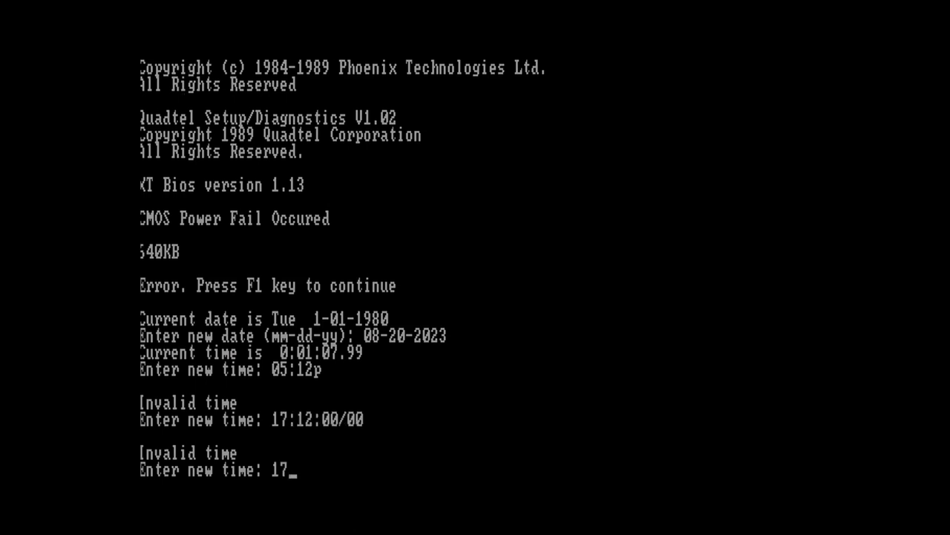
type(":12:00.00")
key("Return")
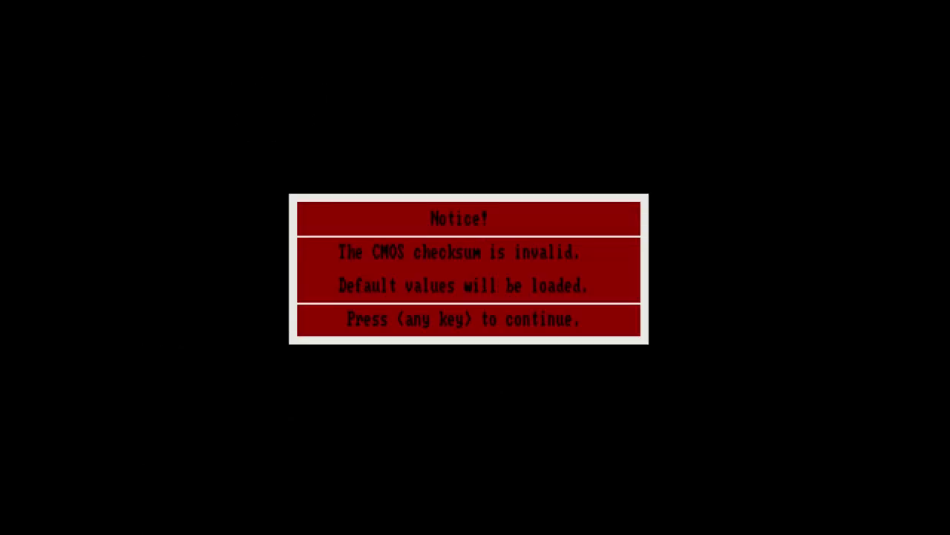
Open the XT ROM Setup and set the current date to 08/20/1999 and the current time to 17:13.
key("Return")
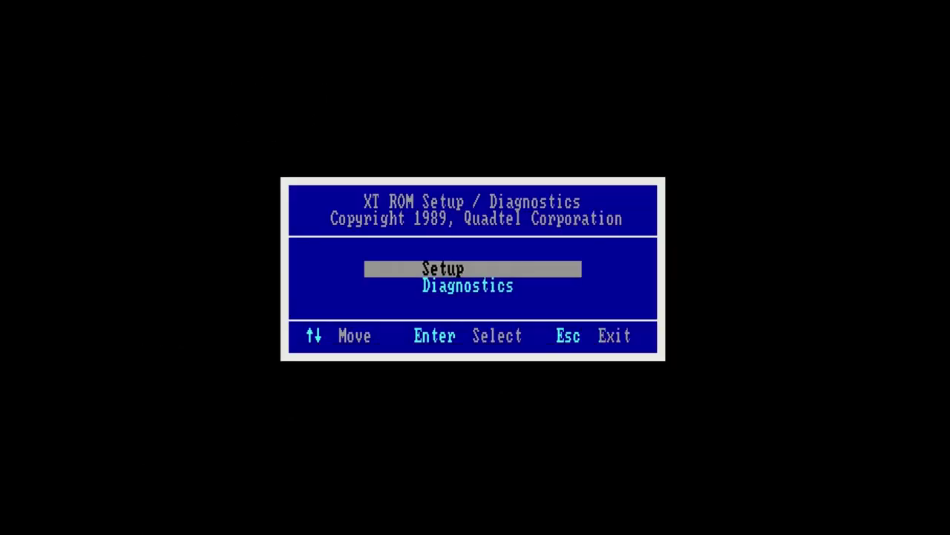
key("Return")
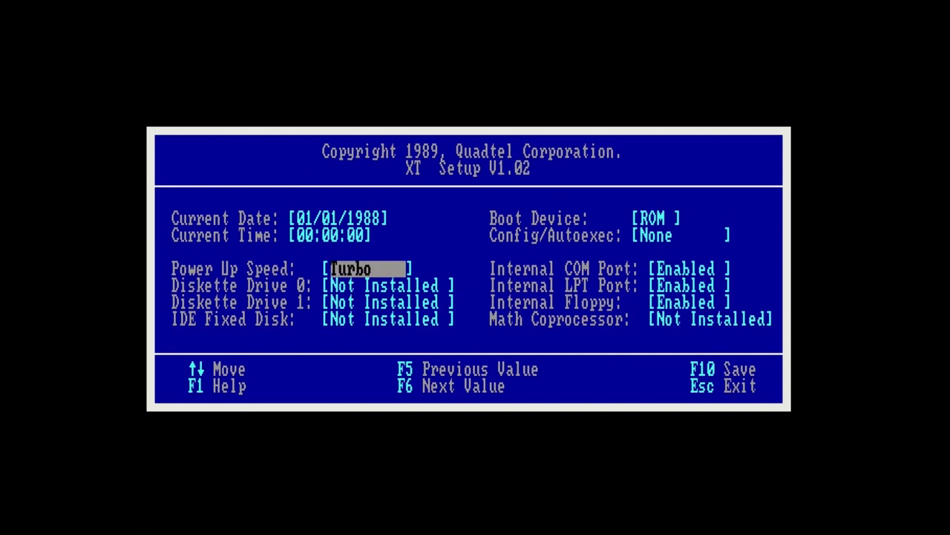
key("Up")
key("Up")
key("Up")
key("Down")
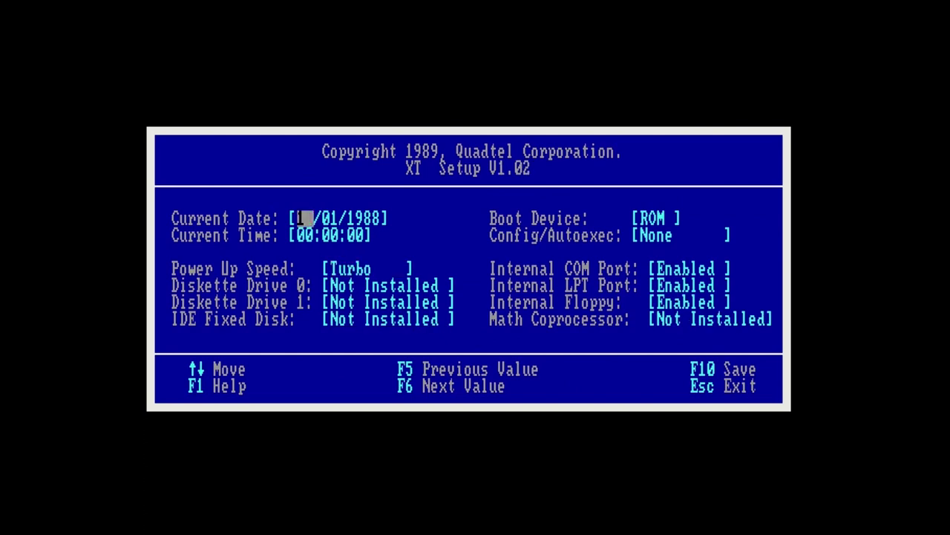
type("08201999")
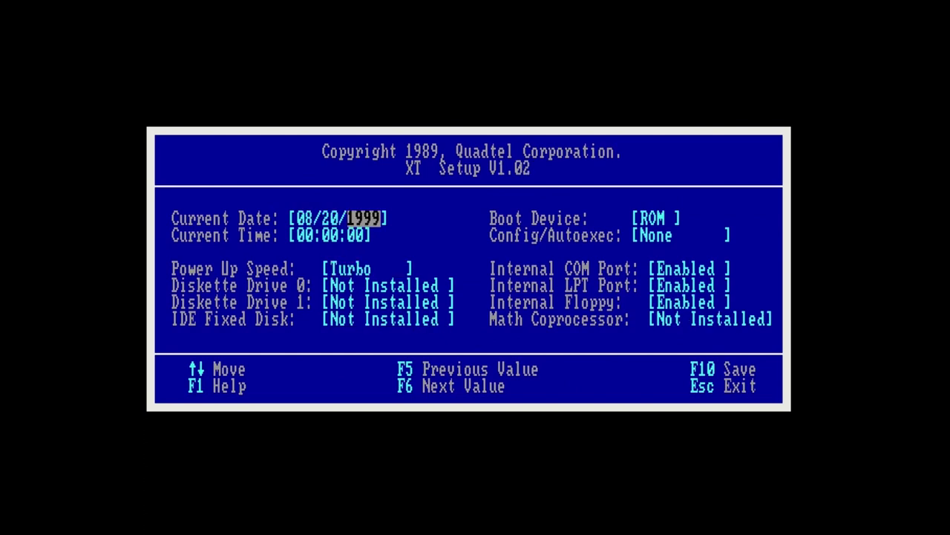
key("Down")
type("1713")
Set both Diskette Drive 0 and Diskette Drive 1 to 360 KB, 5 1/4.
key("Down")
key("Down")
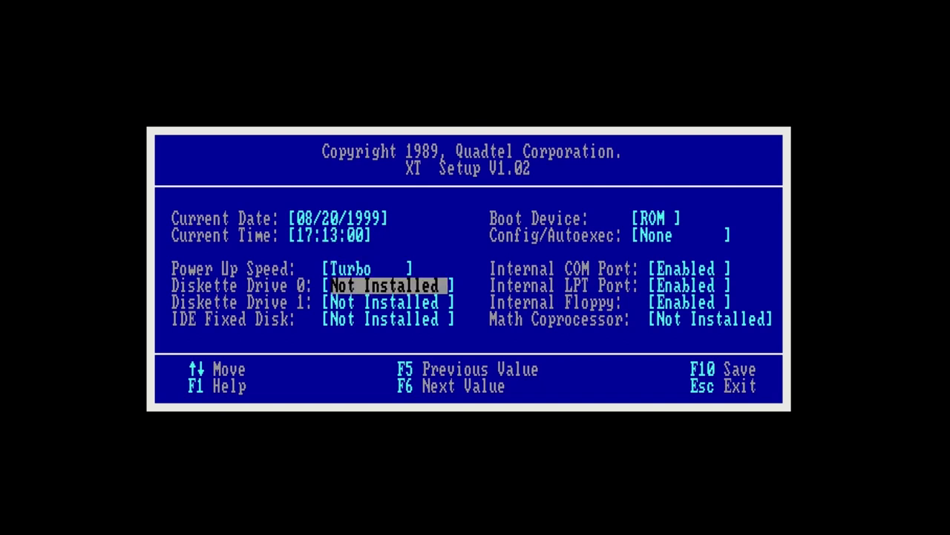
key("F6")
key("Down")
key("F6")
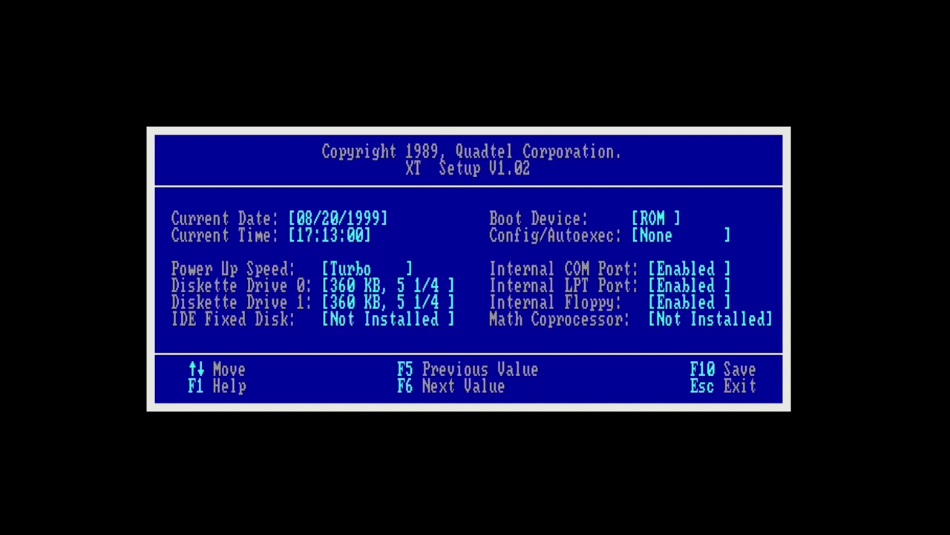
Switch the Boot Device and Math Coprocessor settings to their next available values.
key("Down")
key("Down")
key("F6")
key("Down")
key("Down")
key("Down")
key("Down")
key("Down")
key("F6")
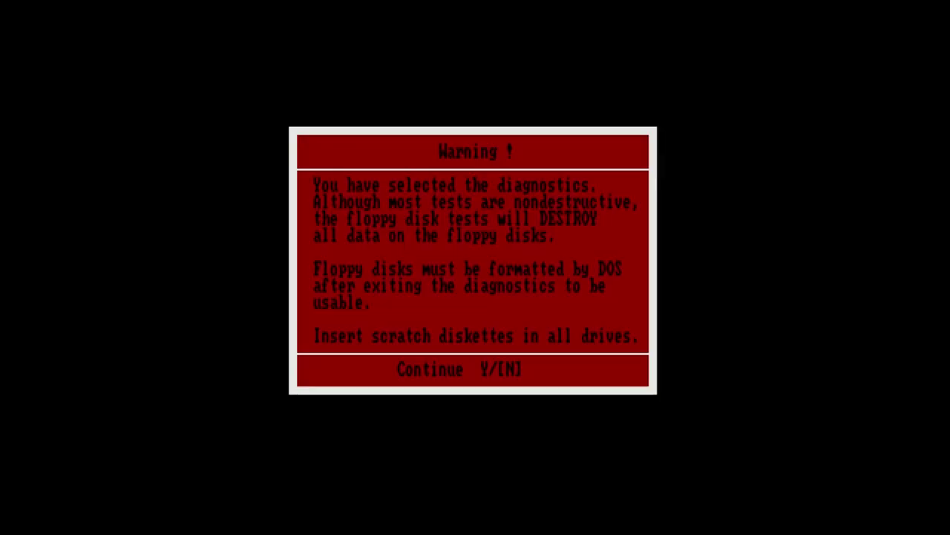
Accept the floppy data warning to view the ROM diagnostics device list, and exit the diagnostics.
key("y")
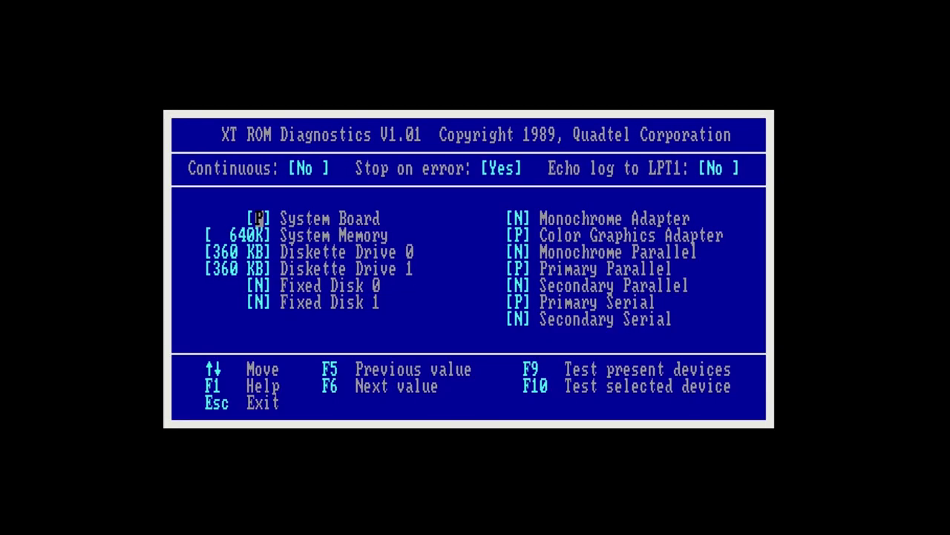
key("Escape")
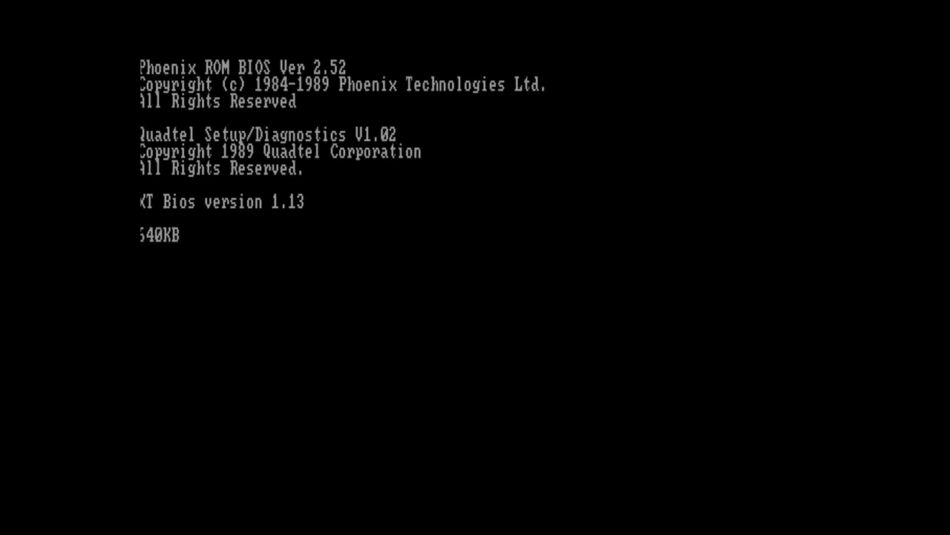
Check the stored system time and date from the DOS prompt with the time and date commands.
type("ti")
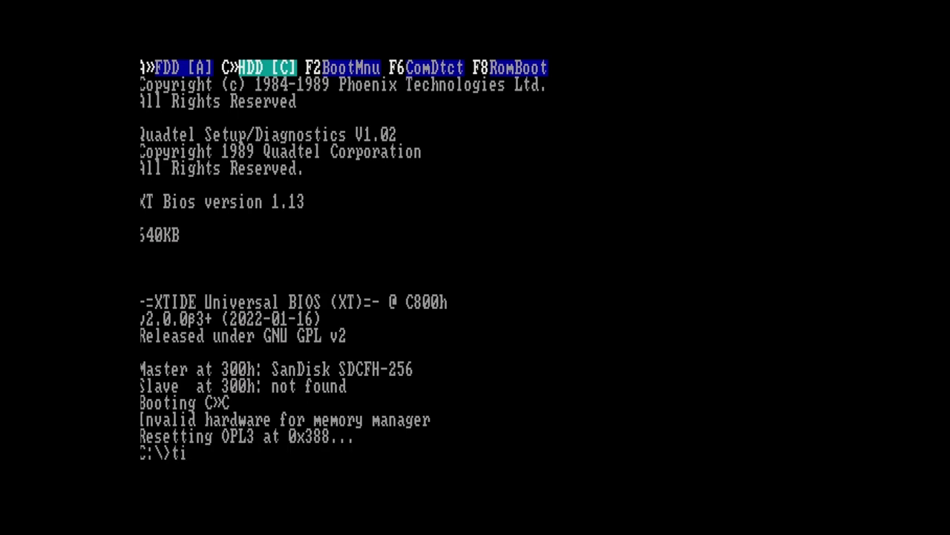
type("me")
key("Return")
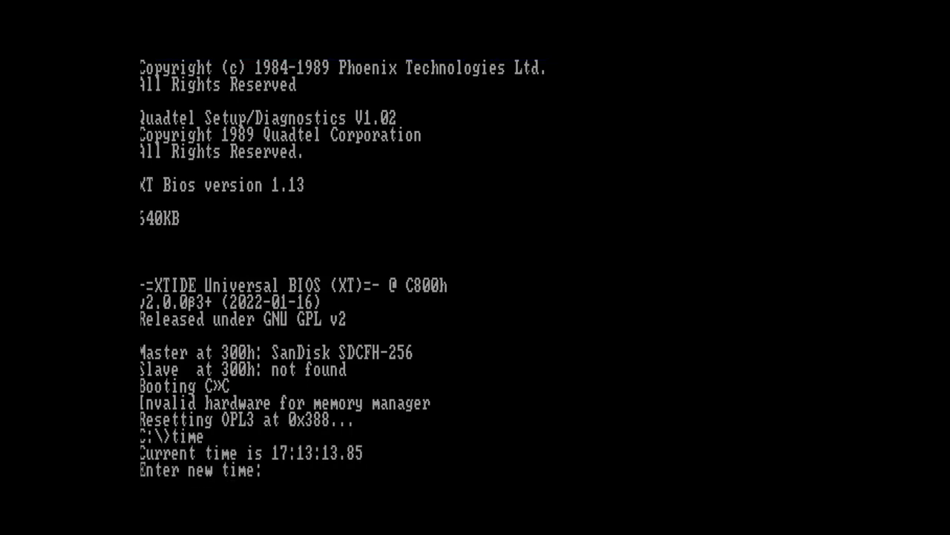
key("Return")
type("date")
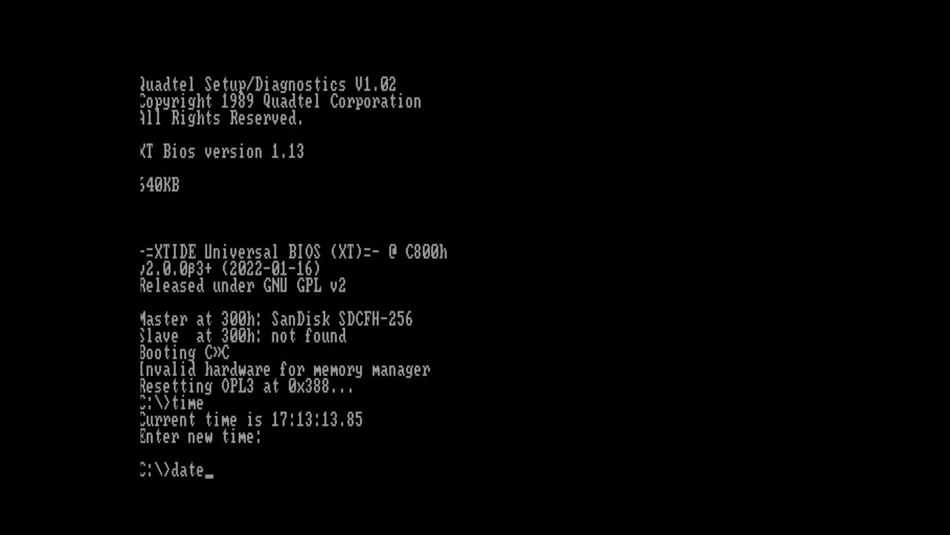
key("Return")
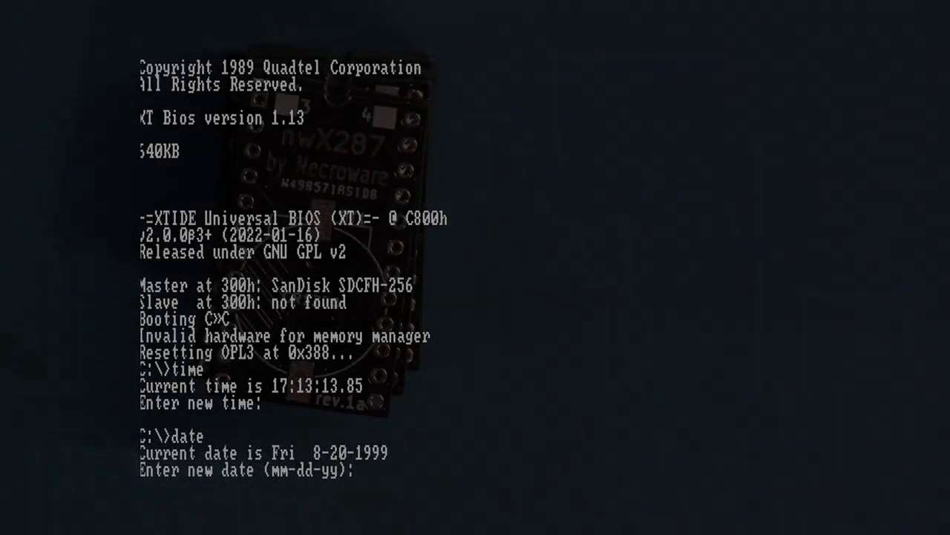